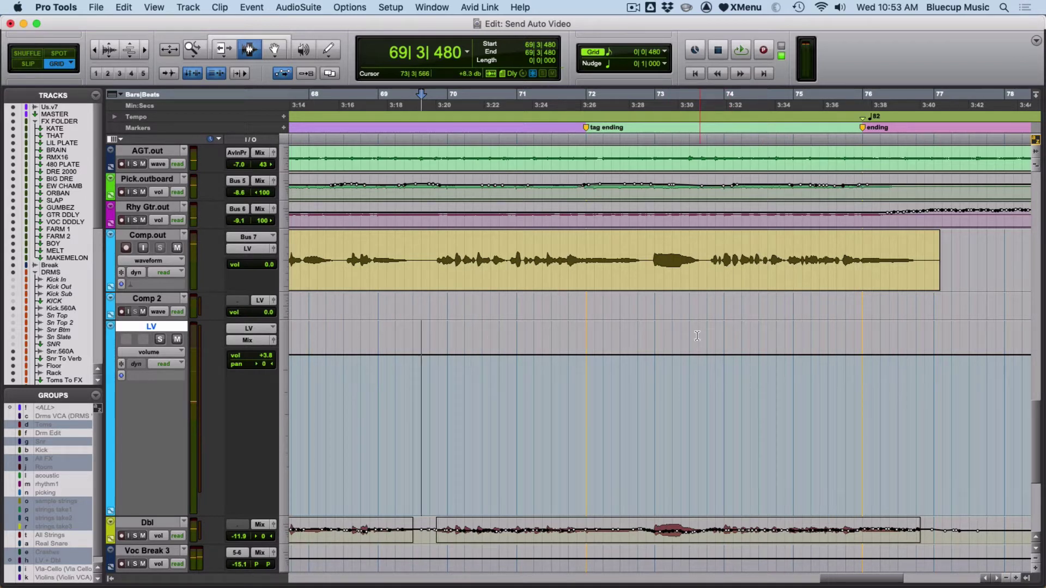
# Add volume breakpoints around the loud held note at bar 73 on the LV track and lower the section between them
pyautogui.click(279, 51)
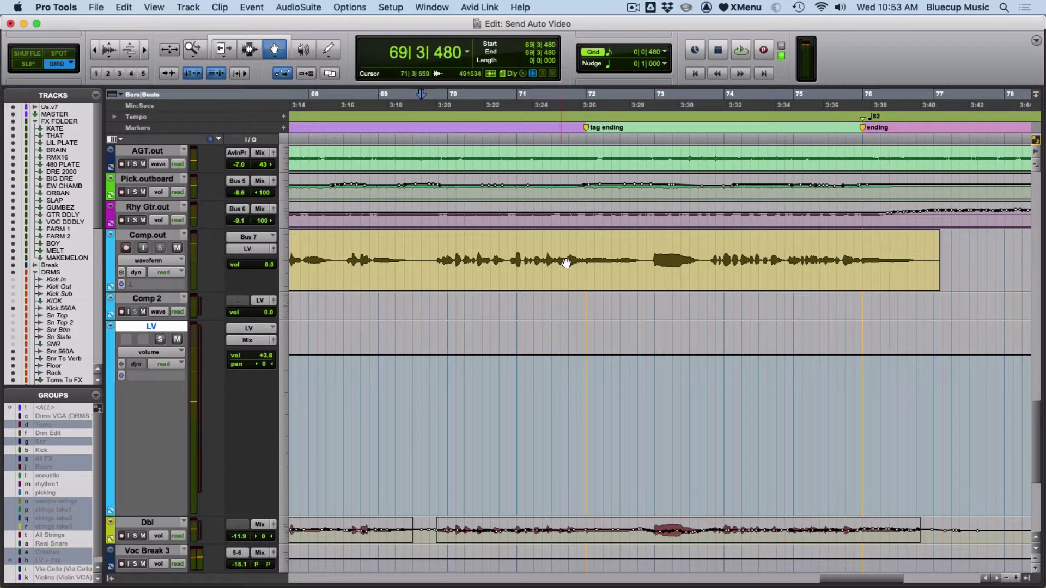
pyautogui.click(647, 355)
pyautogui.click(707, 355)
pyautogui.click(222, 50)
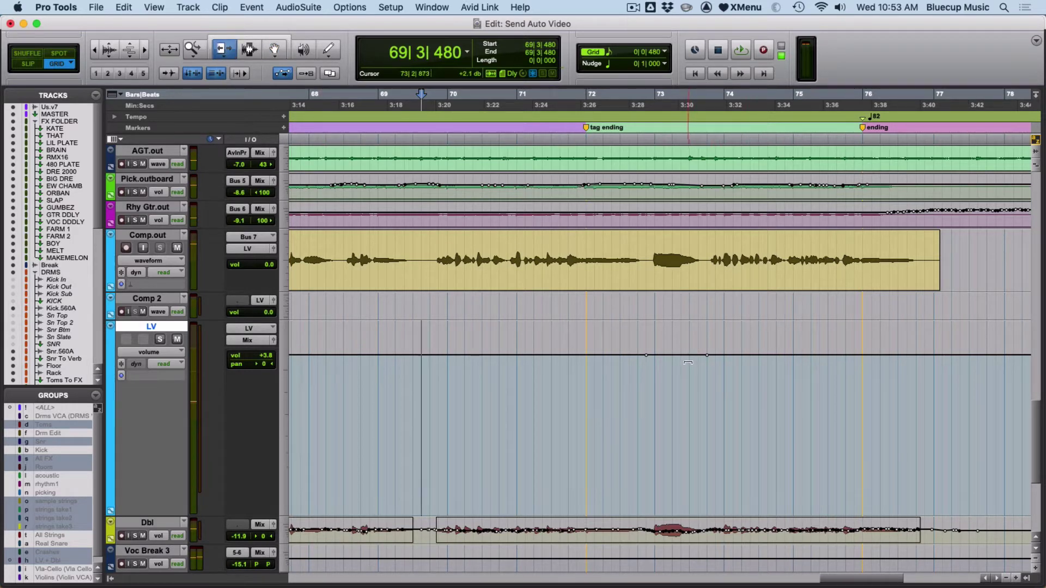
pyautogui.moveTo(688, 362); pyautogui.dragTo(677, 463)
# Add a volume breakpoint on LV just before bar 70 and slightly raise the section up to the lowered note
pyautogui.press('F8')
pyautogui.click(429, 355)
pyautogui.press('F7')
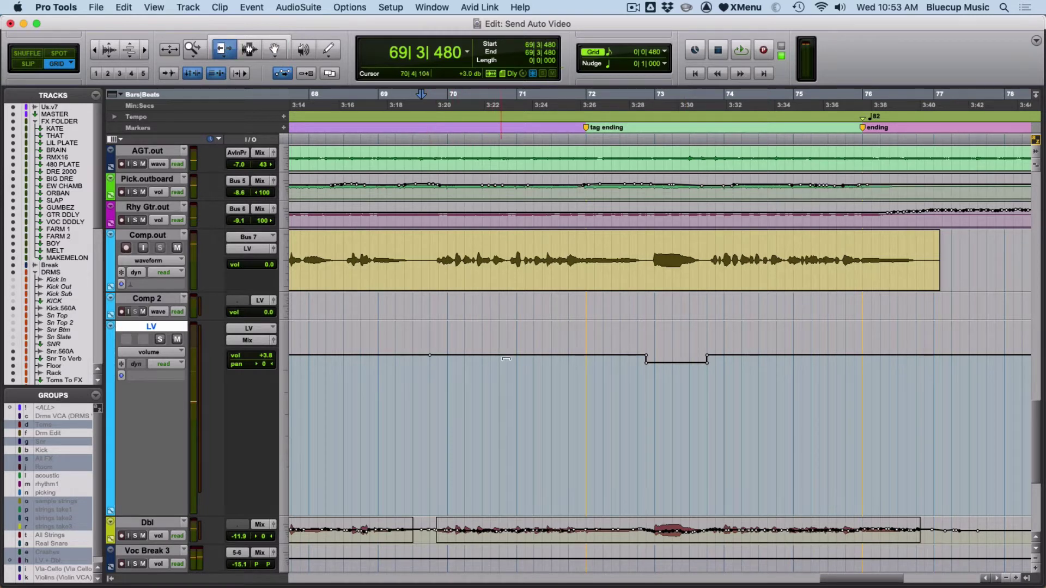
pyautogui.click(429, 355)
pyautogui.moveTo(516, 355); pyautogui.dragTo(491, 267)
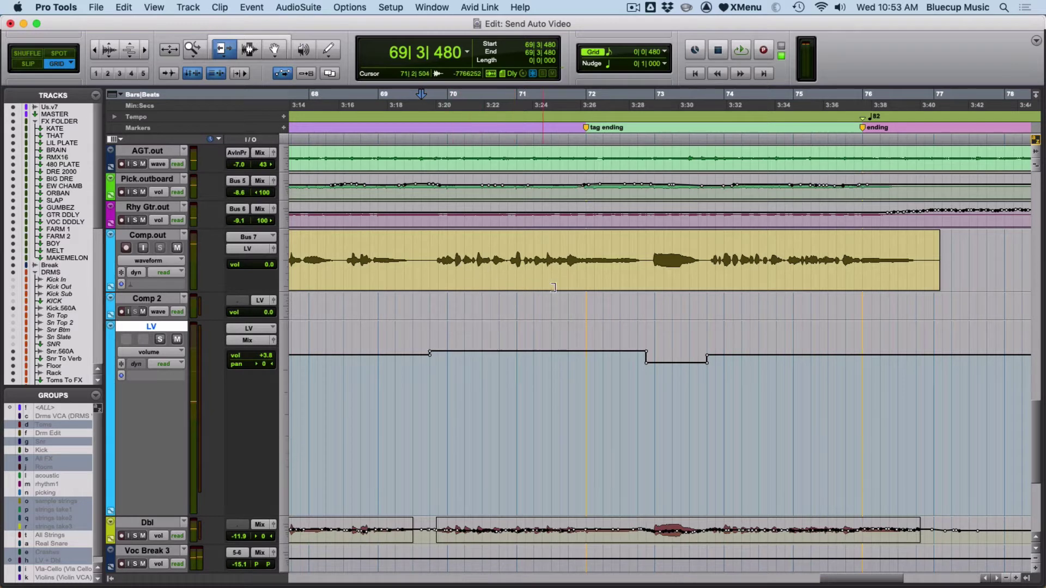
# Add a volume breakpoint on LV just after bar 77 and slightly lower the section following the loud note
pyautogui.press('F8')
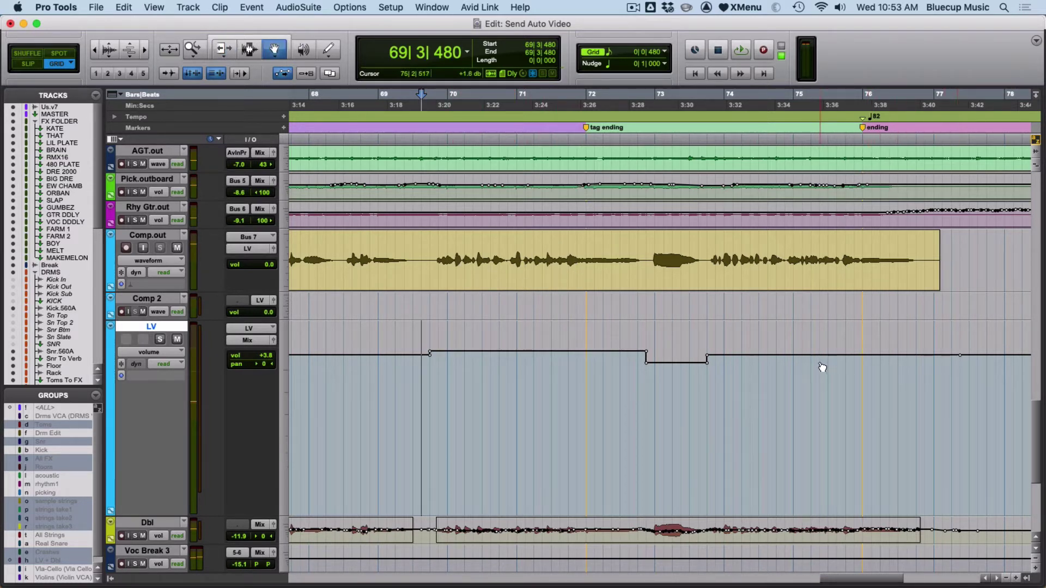
pyautogui.press('F6')
pyautogui.moveTo(817, 360); pyautogui.dragTo(812, 412)
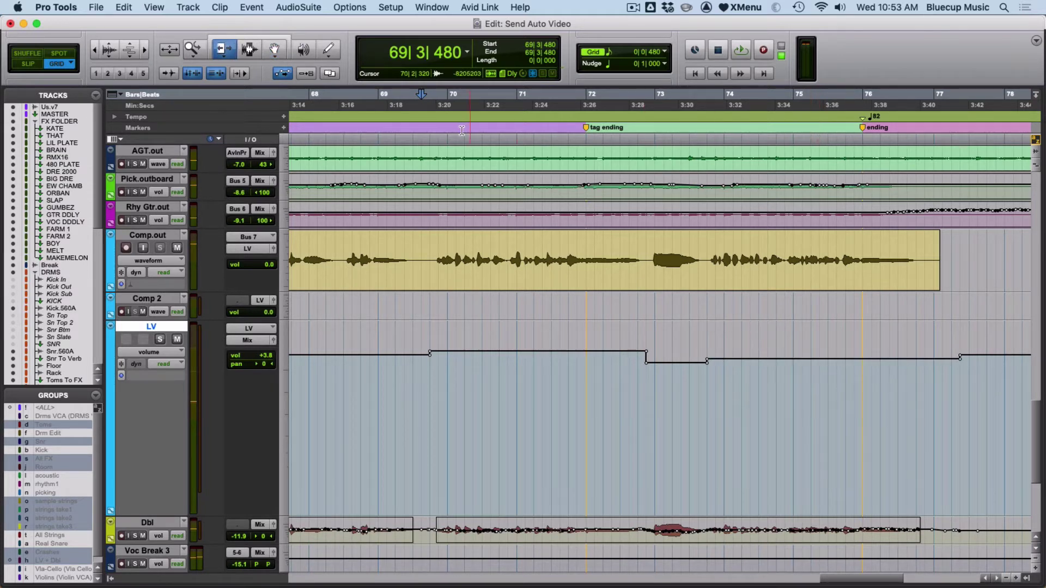
pyautogui.click(274, 55)
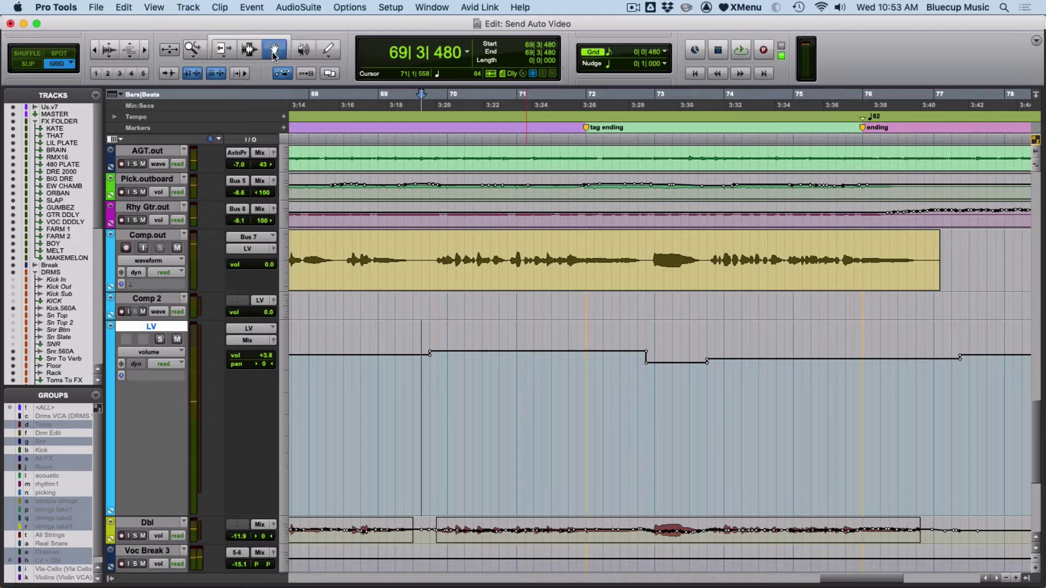
pyautogui.click(249, 50)
pyautogui.click(227, 56)
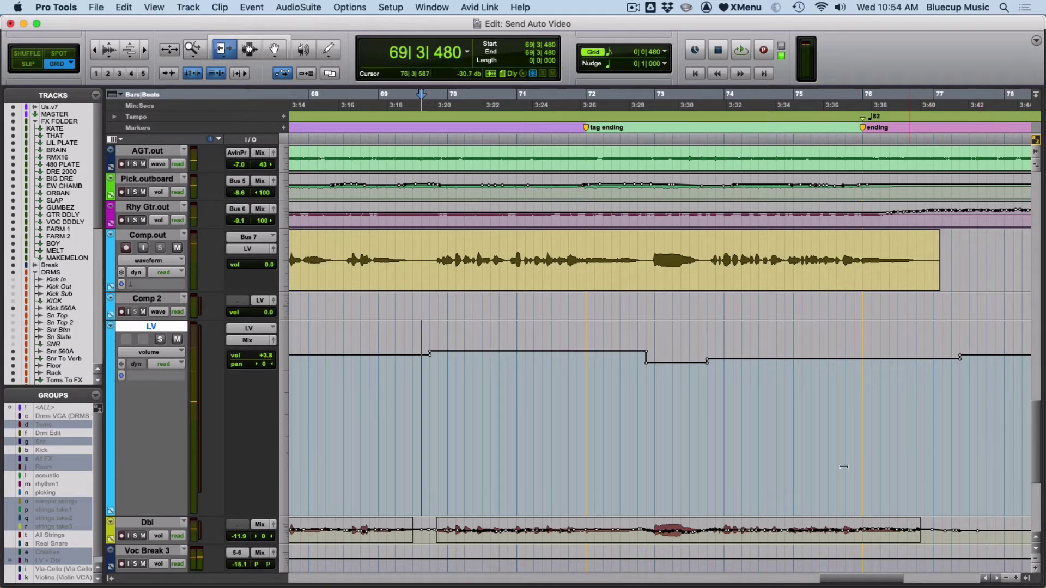
# Place the edit cursor at 69|4|480 on the LV track and open its output fader window
pyautogui.press('F7')
pyautogui.click(435, 362)
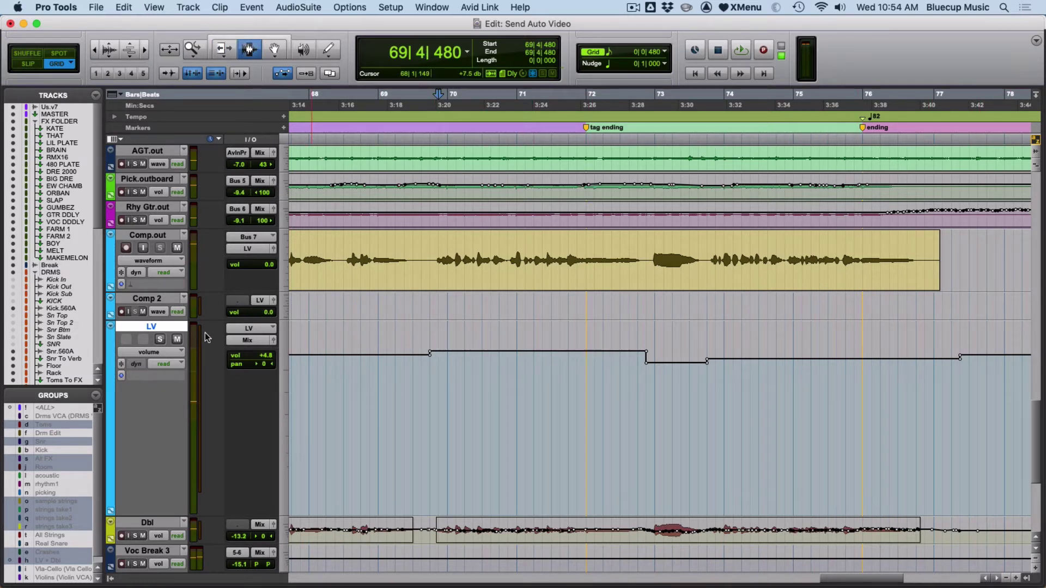
pyautogui.click(274, 341)
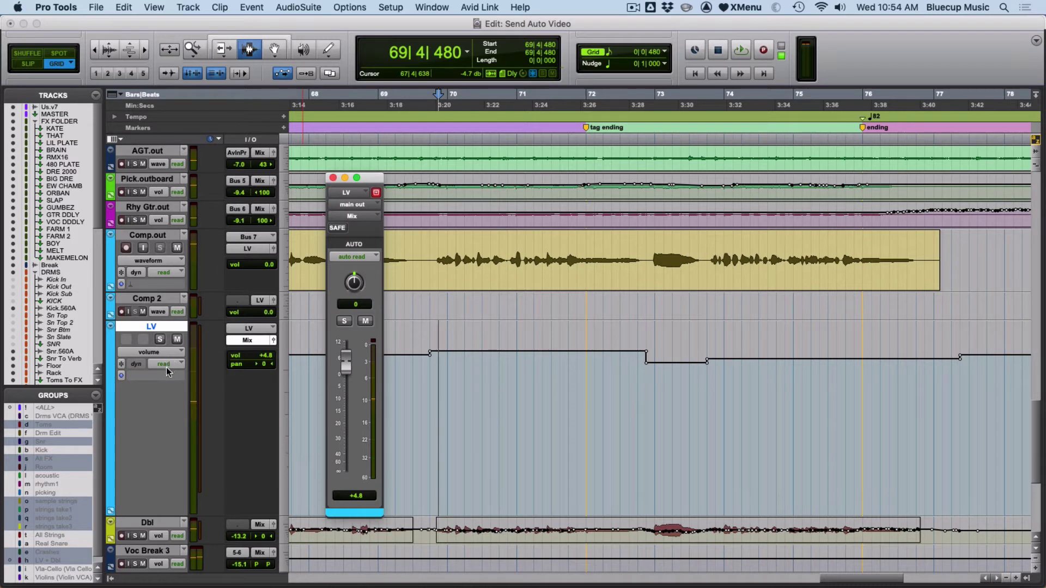
# Set the LV track's automation mode to touch
pyautogui.click(352, 257)
pyautogui.click(354, 268)
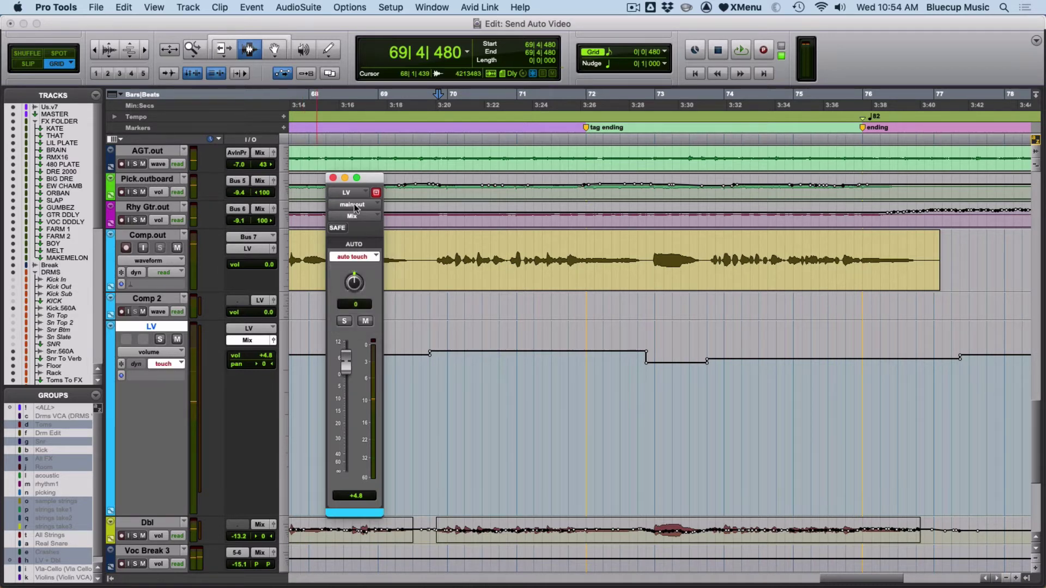
pyautogui.moveTo(365, 180); pyautogui.dragTo(364, 180)
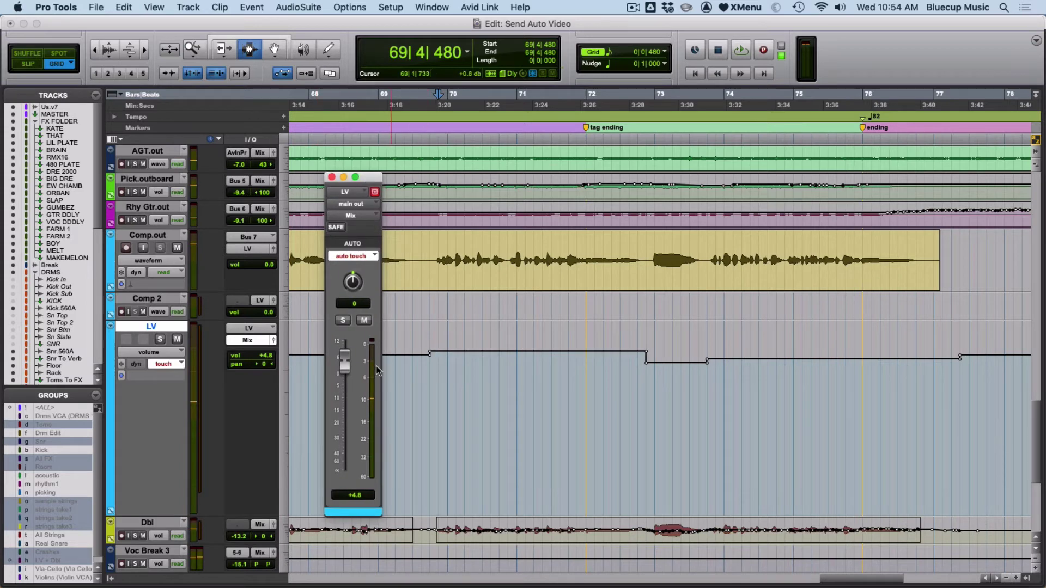
# Play from 69|4|480 and ride the LV fader up and down to write touch volume automation until about bar 74
pyautogui.press('space')
pyautogui.moveTo(344, 360)
pyautogui.mouseDown()
pyautogui.moveTo(348, 377)
pyautogui.moveTo(368, 358)
pyautogui.moveTo(400, 371)
pyautogui.mouseUp()
pyautogui.press('space')
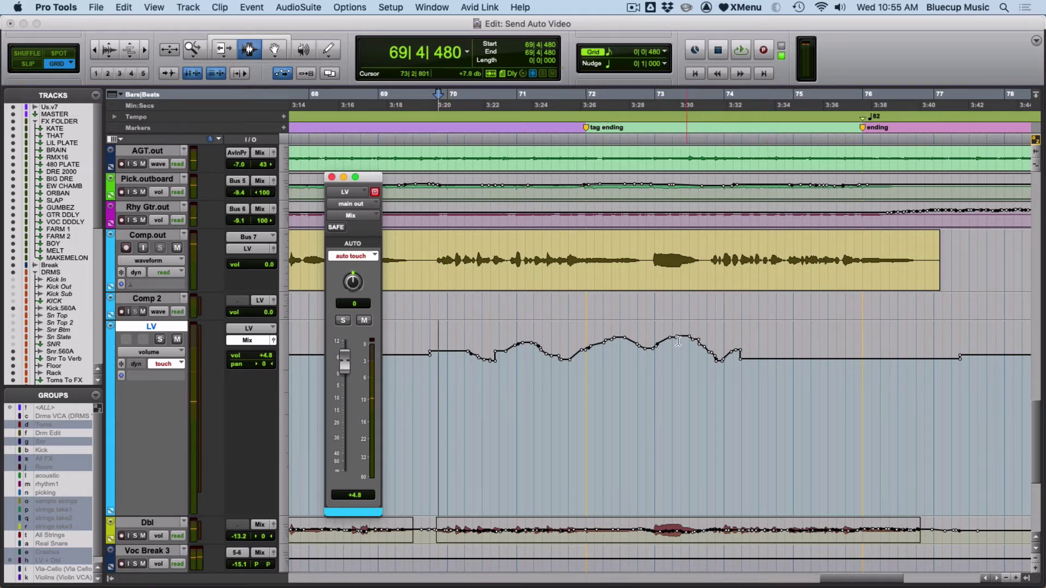
# Undo the touch automation pass on LV, redo it for comparison, and undo it again
pyautogui.press('super+z')
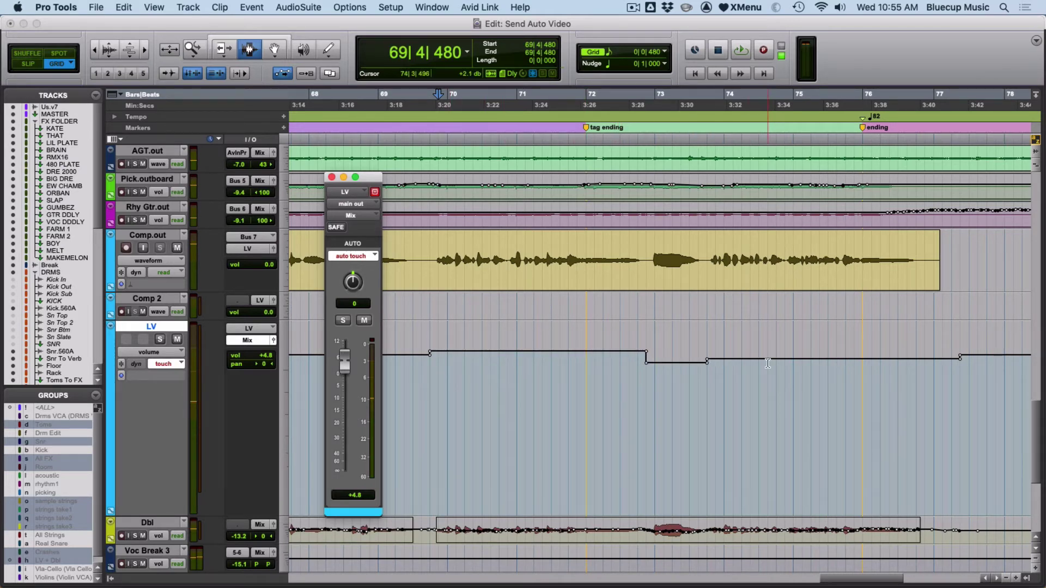
pyautogui.press('super+shift+z')
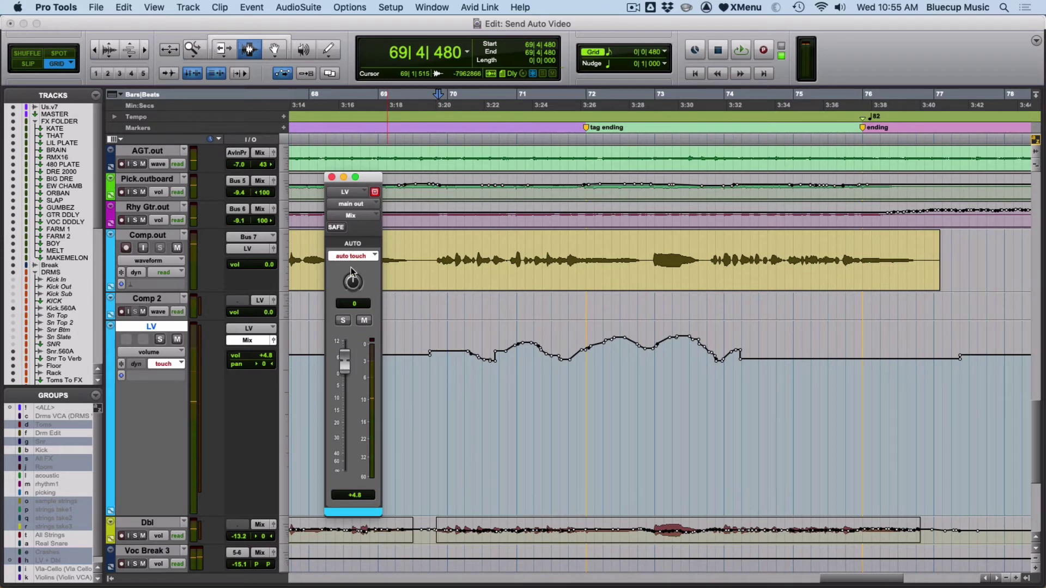
pyautogui.press('super+z')
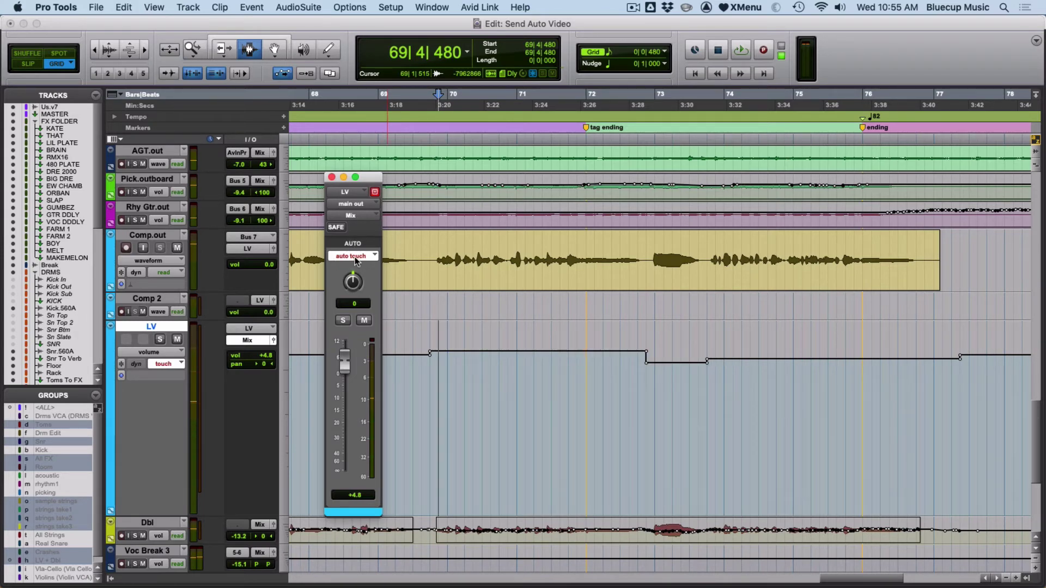
# Enable trim with touch mode on LV and ride the fader during playback from 69|4|480 to about bar 74
pyautogui.click(355, 260)
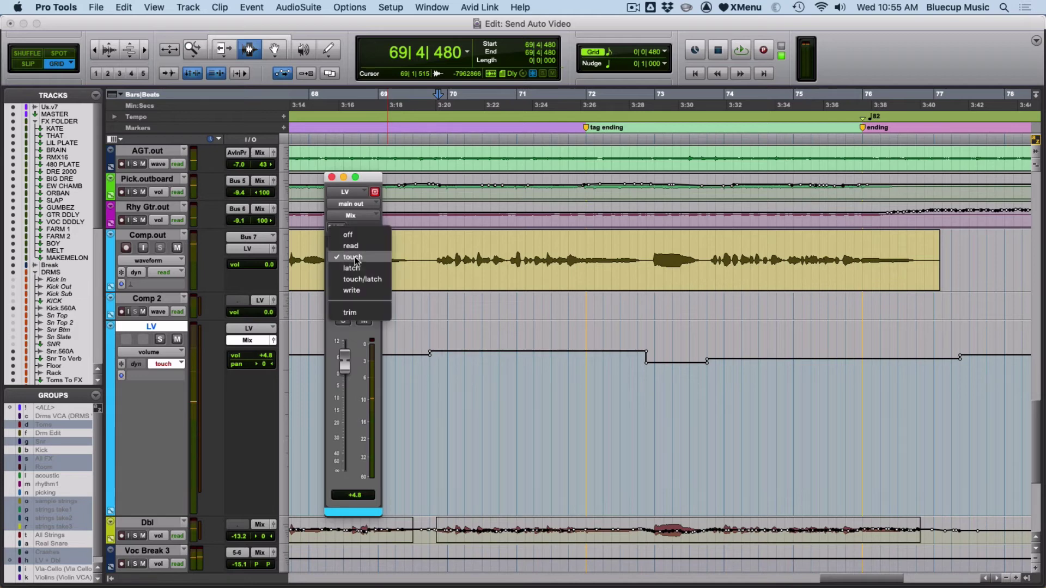
pyautogui.click(384, 313)
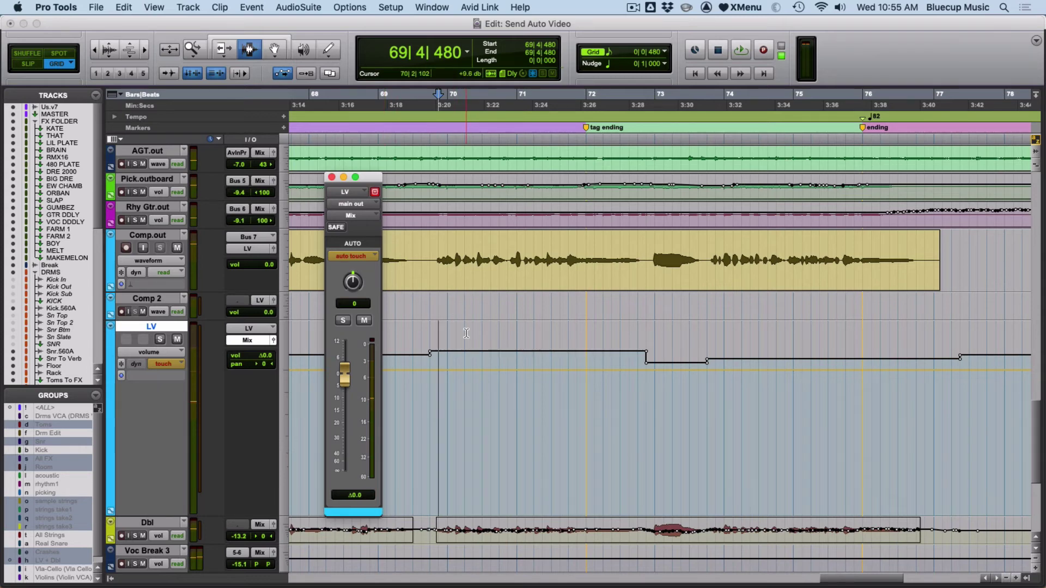
pyautogui.press('space')
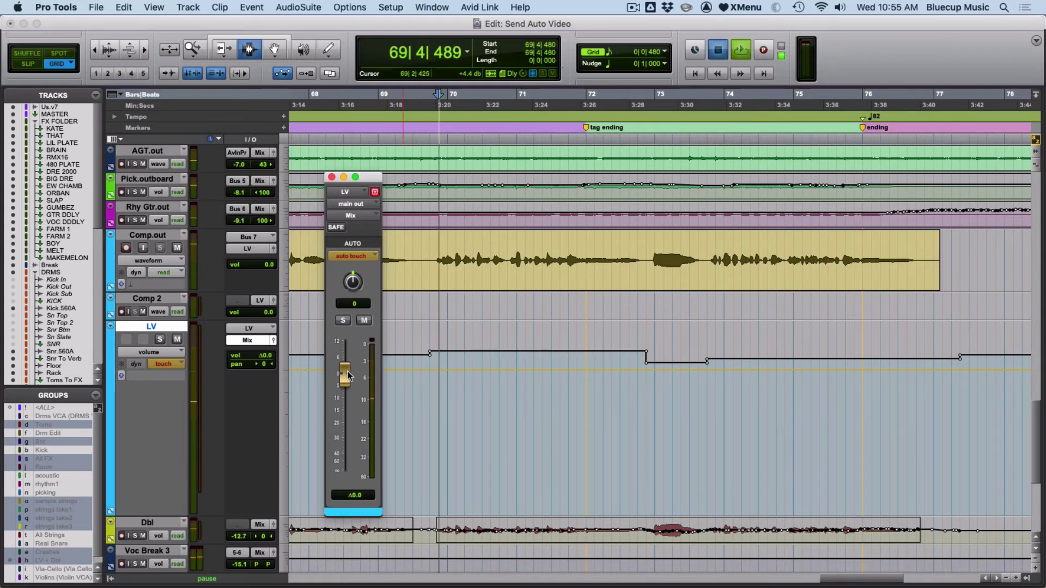
pyautogui.moveTo(344, 376); pyautogui.dragTo(362, 372)
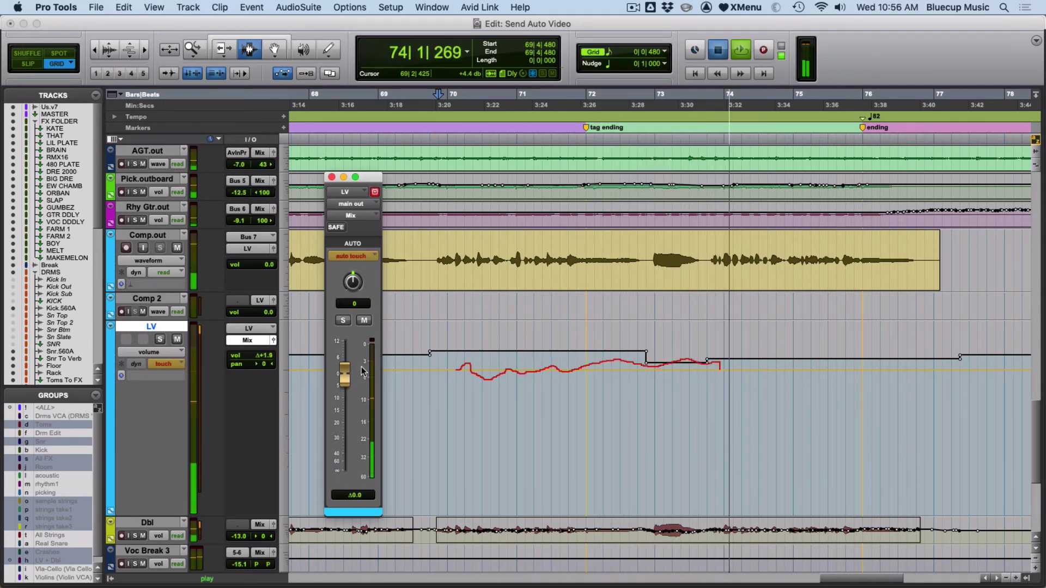
pyautogui.press('space')
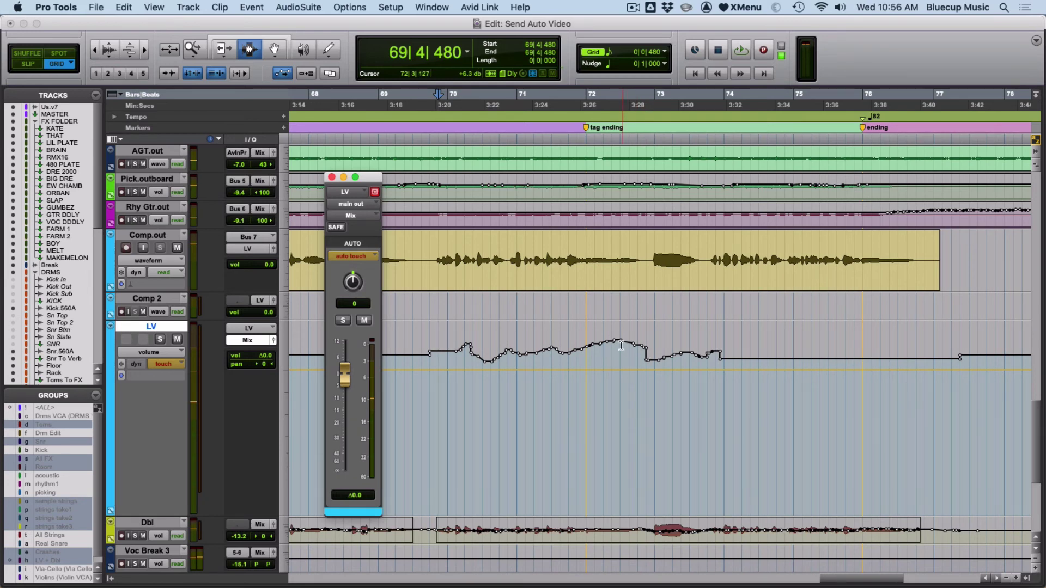
# Play from 70|4|480 and pull the LV trim fader down briefly to lower the volume just after bar 71
pyautogui.click(507, 348)
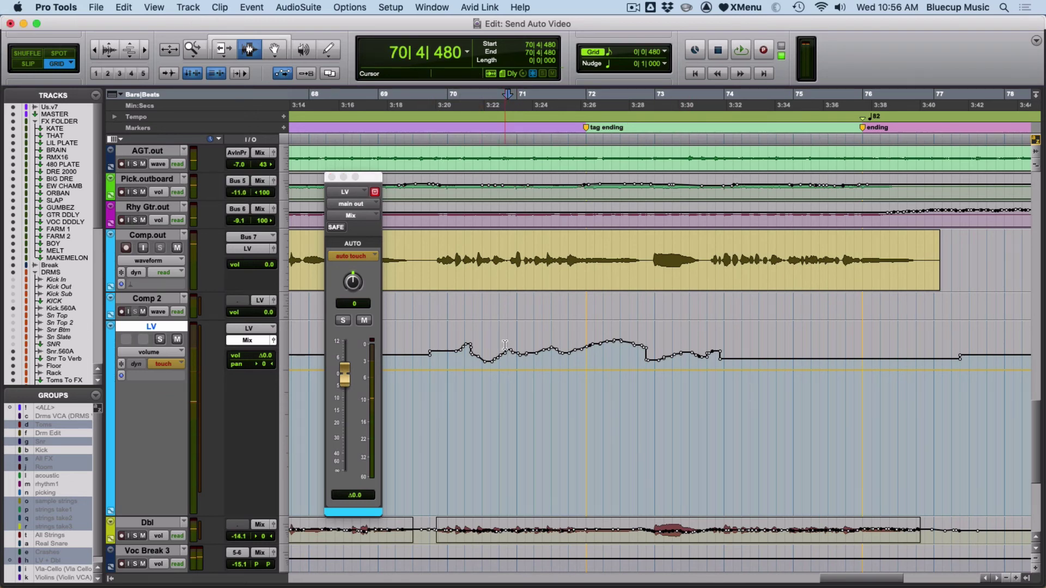
pyautogui.press('space')
pyautogui.moveTo(349, 371); pyautogui.dragTo(346, 383)
pyautogui.press('space')
pyautogui.press('space')
pyautogui.press('space')
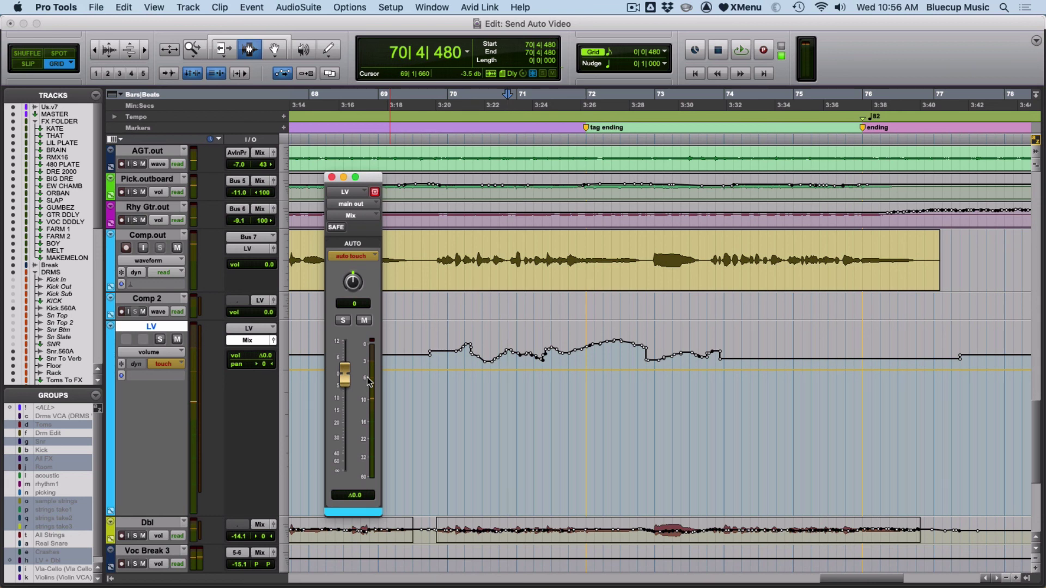
pyautogui.click(350, 256)
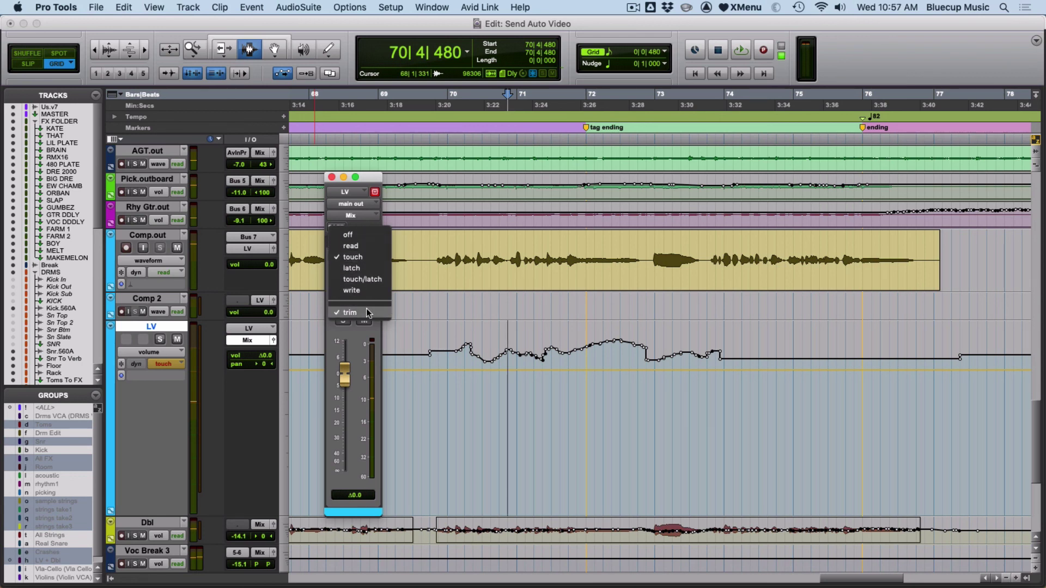
pyautogui.click(627, 449)
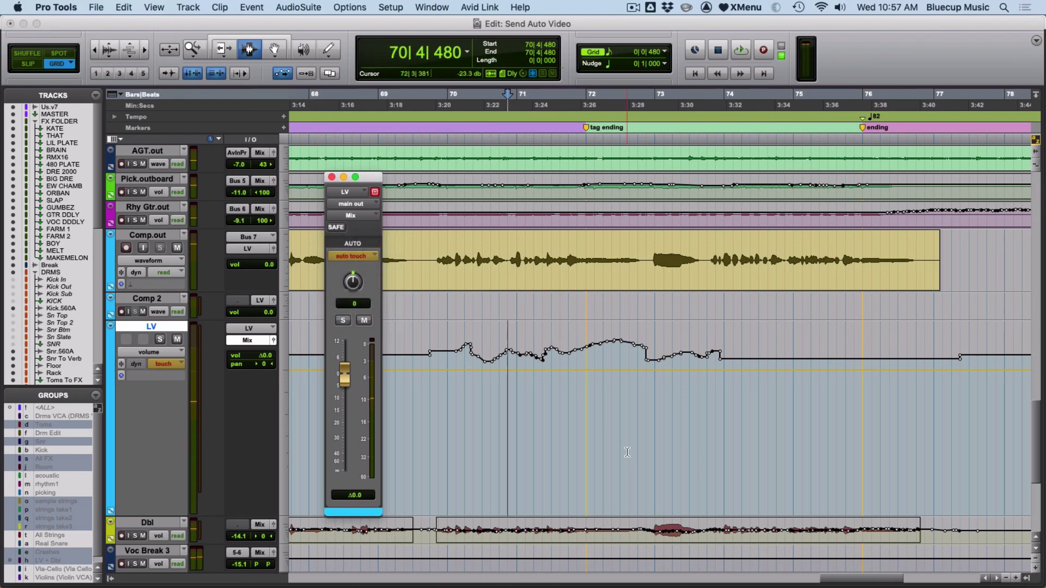